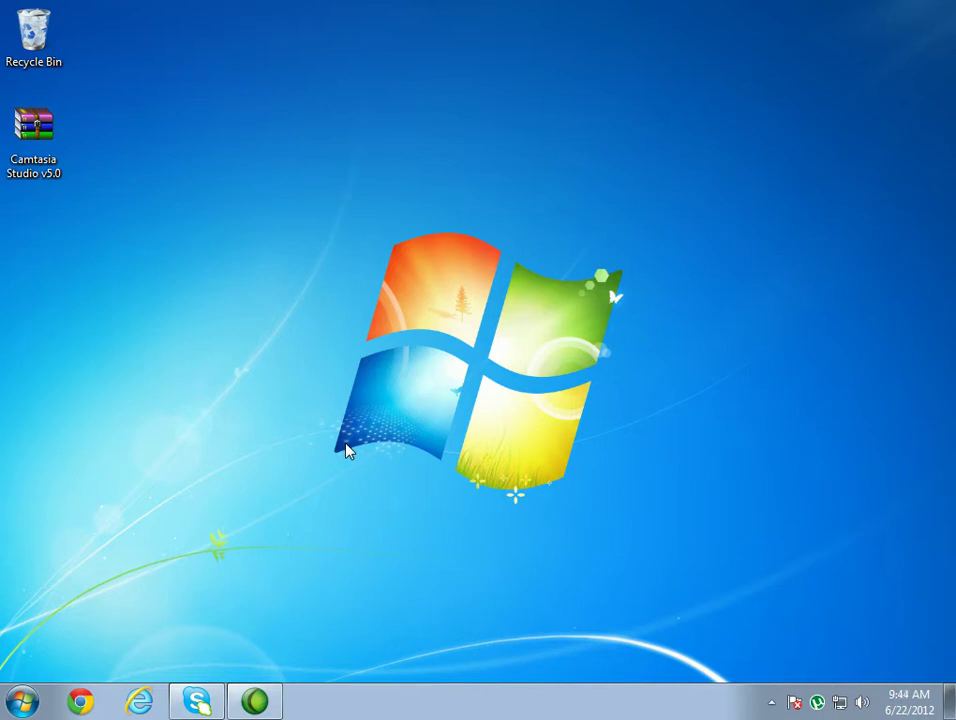
Open the adf.ly/9x3W3 link in Chrome and skip the advert to reach the Camtasia Studio v5.0.rar download page.
click(78, 702)
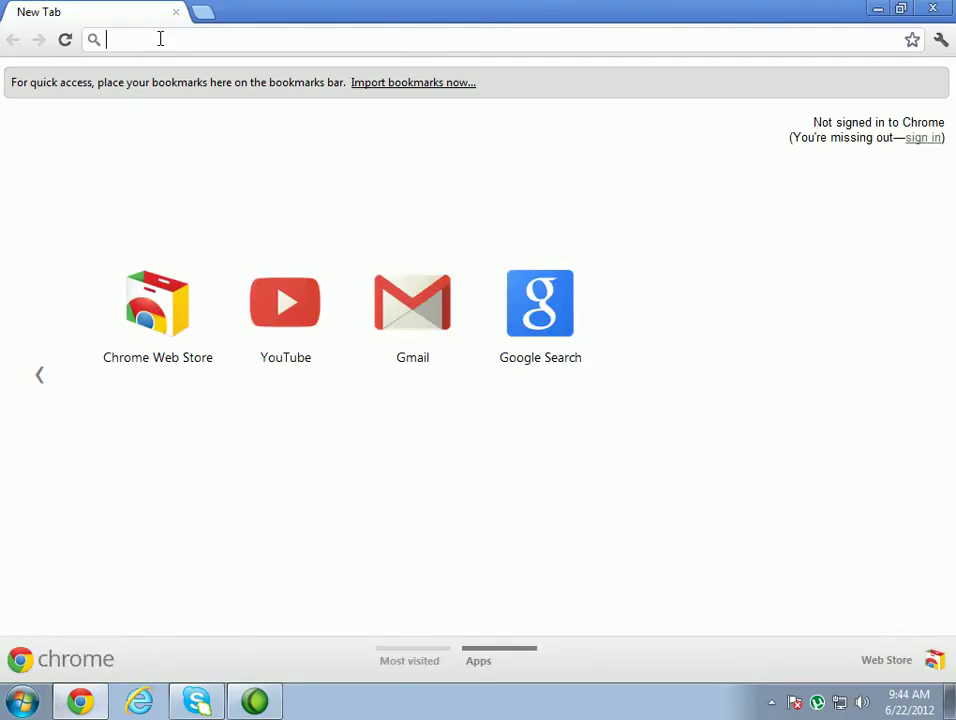
right_click(160, 38)
click(220, 120)
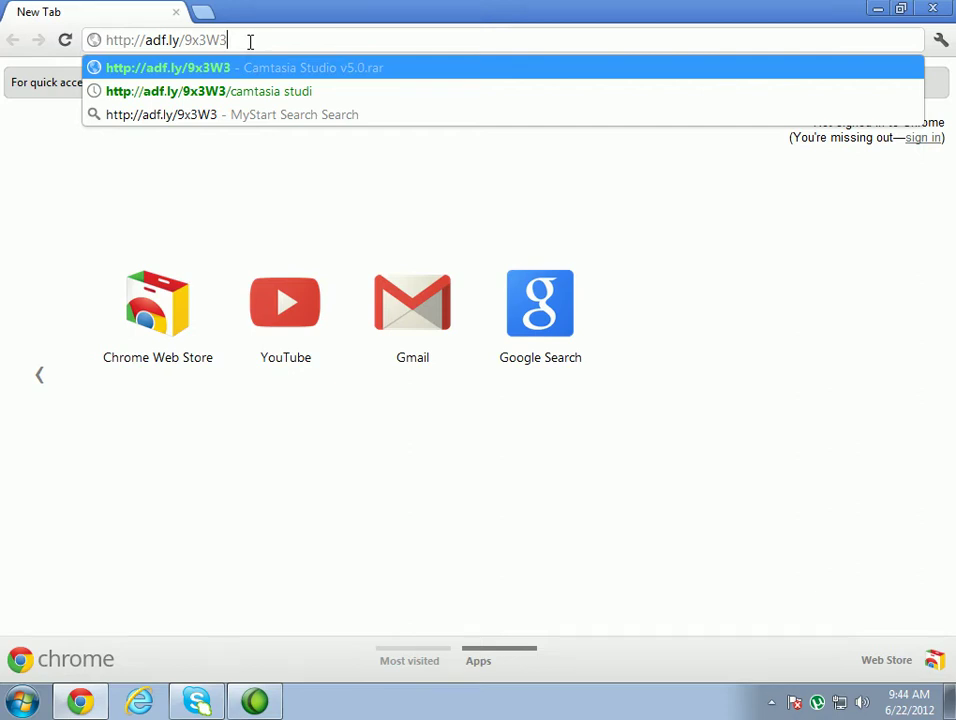
key(Return)
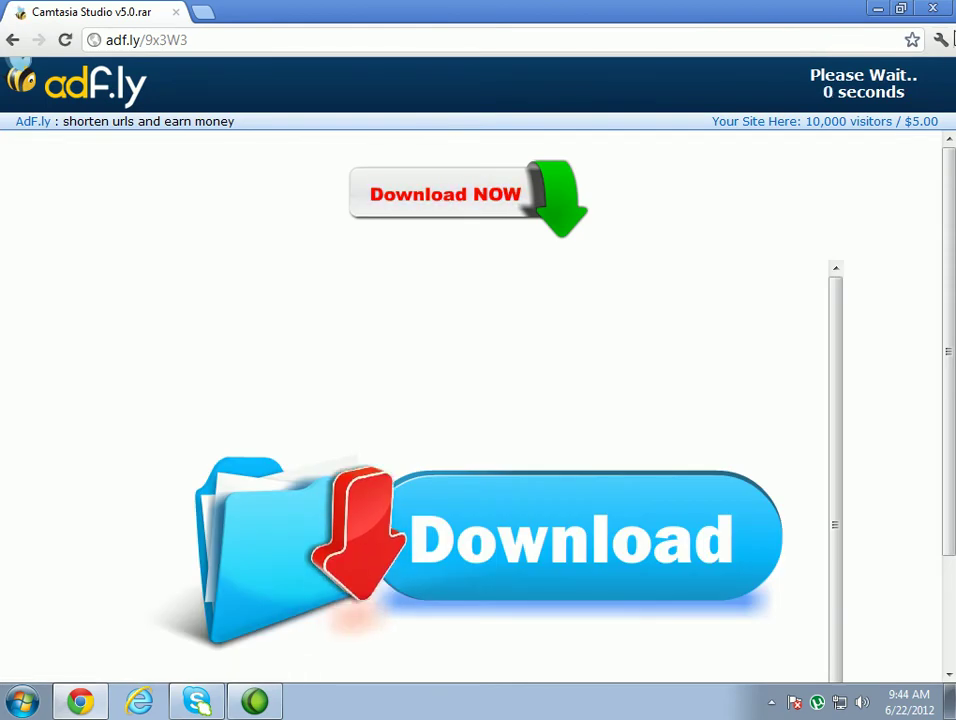
click(882, 92)
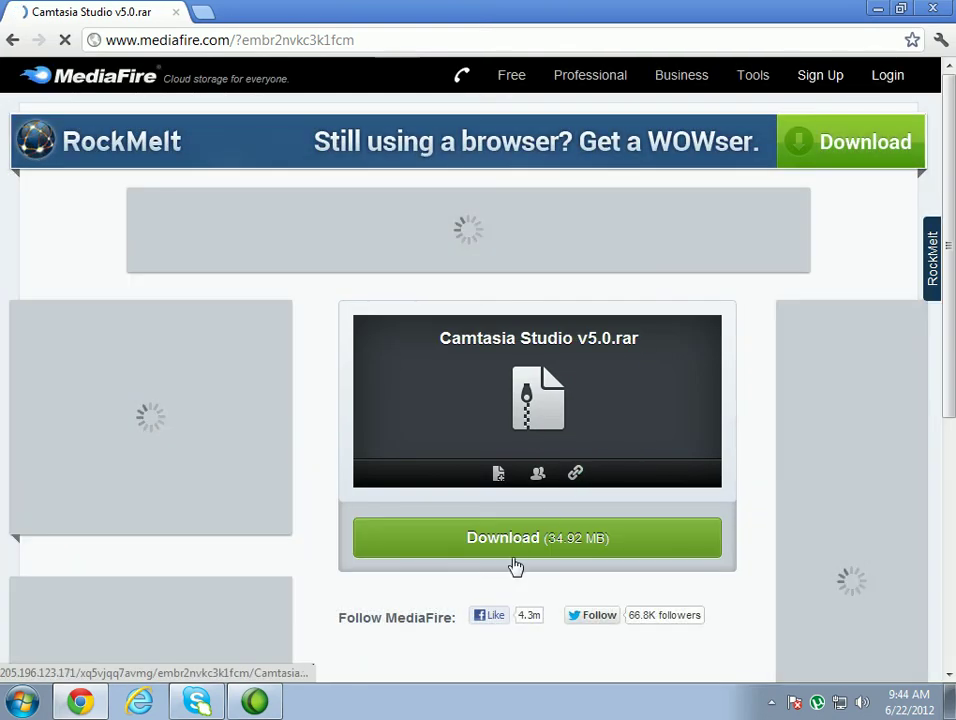
Request the Camtasia Studio v5.0.rar download from MediaFire, cancel it and close the page.
click(515, 550)
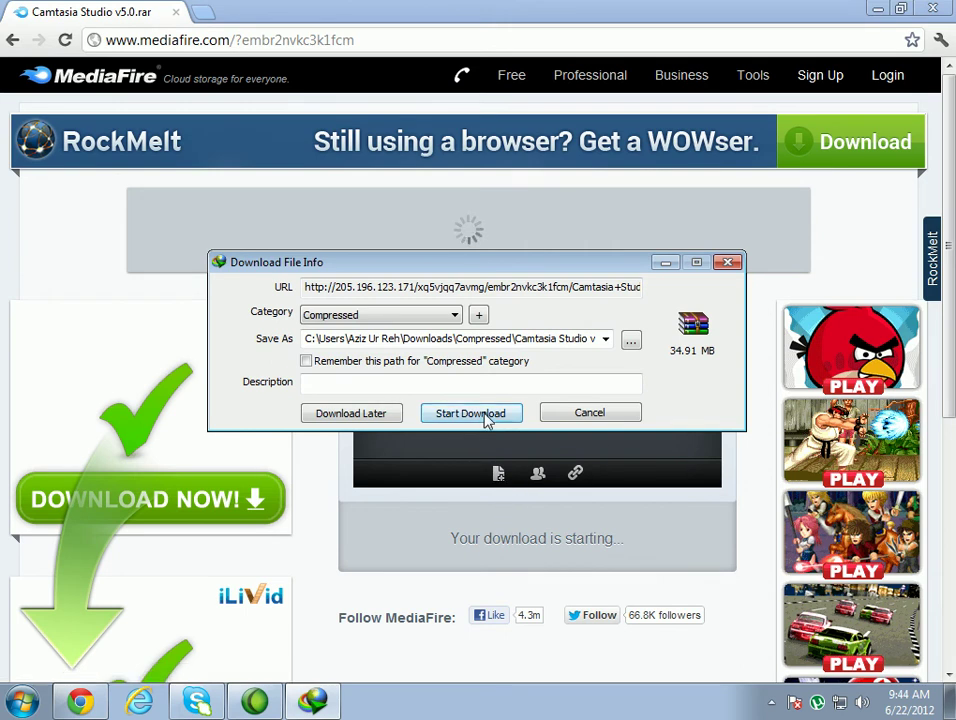
click(568, 414)
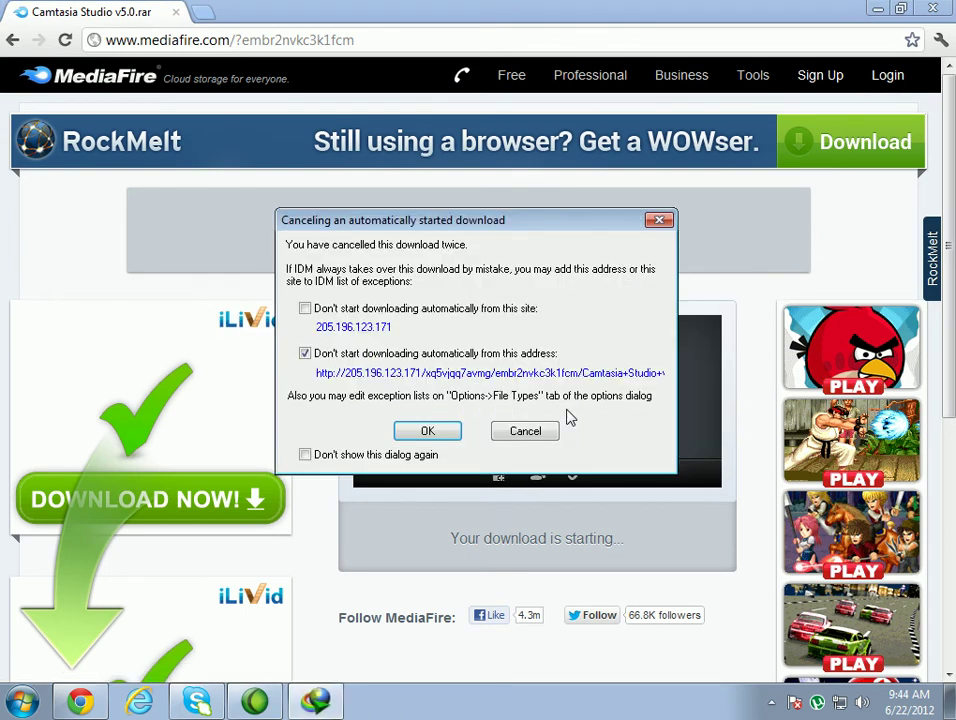
click(553, 430)
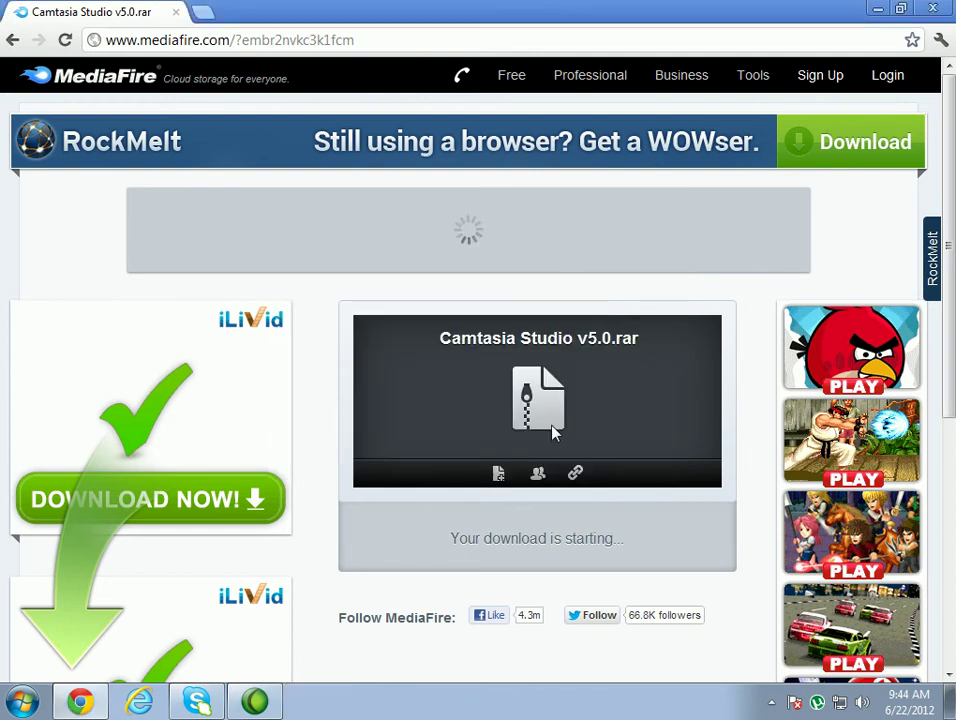
click(175, 14)
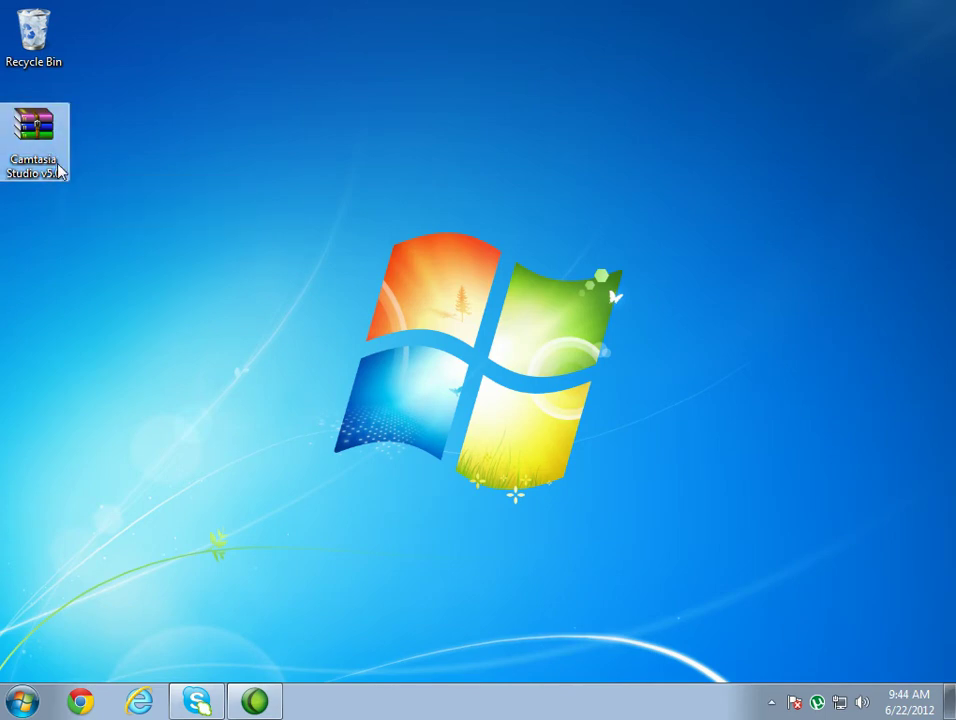
Extract the Camtasia Studio v5.0 folder from the desktop archive and place it below the archive on the desktop.
mouse_move(44, 176)
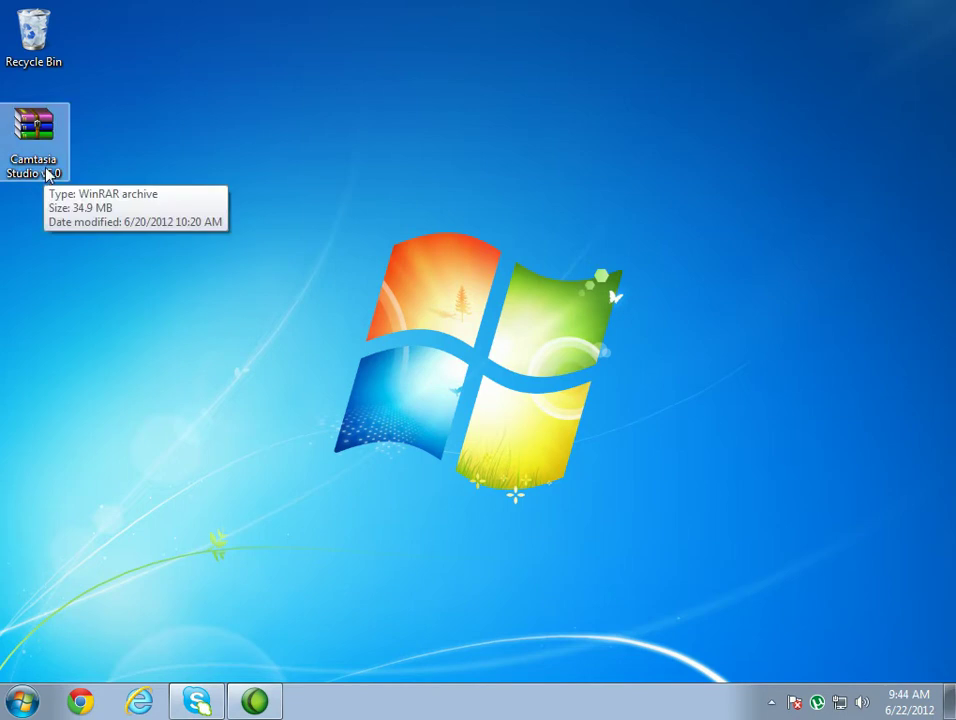
double_click(47, 176)
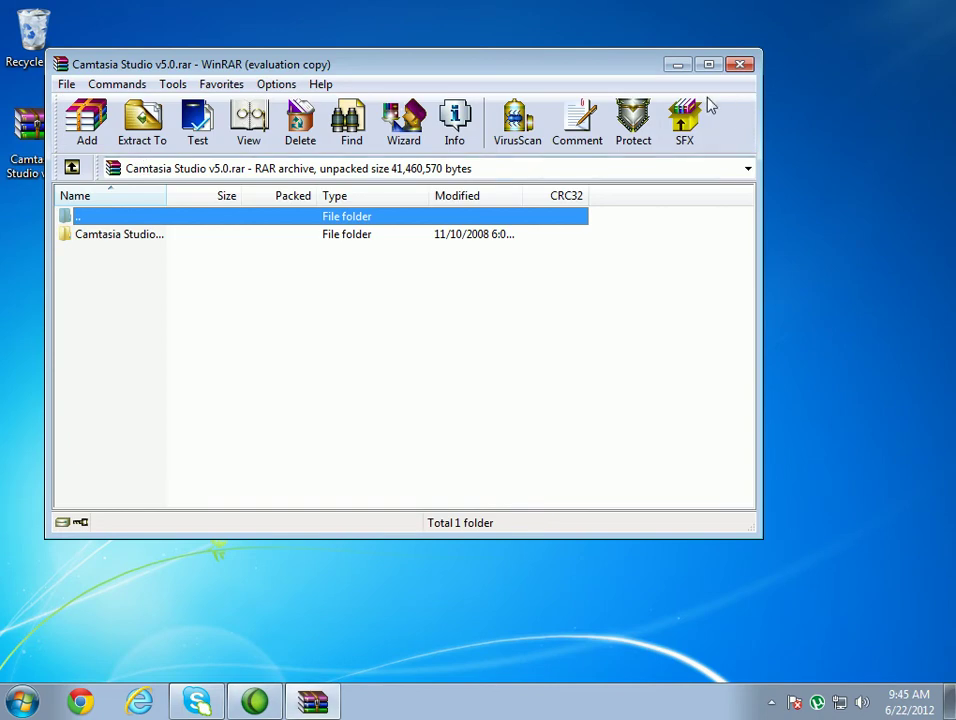
click(117, 237)
drag(110, 14, 150, 20)
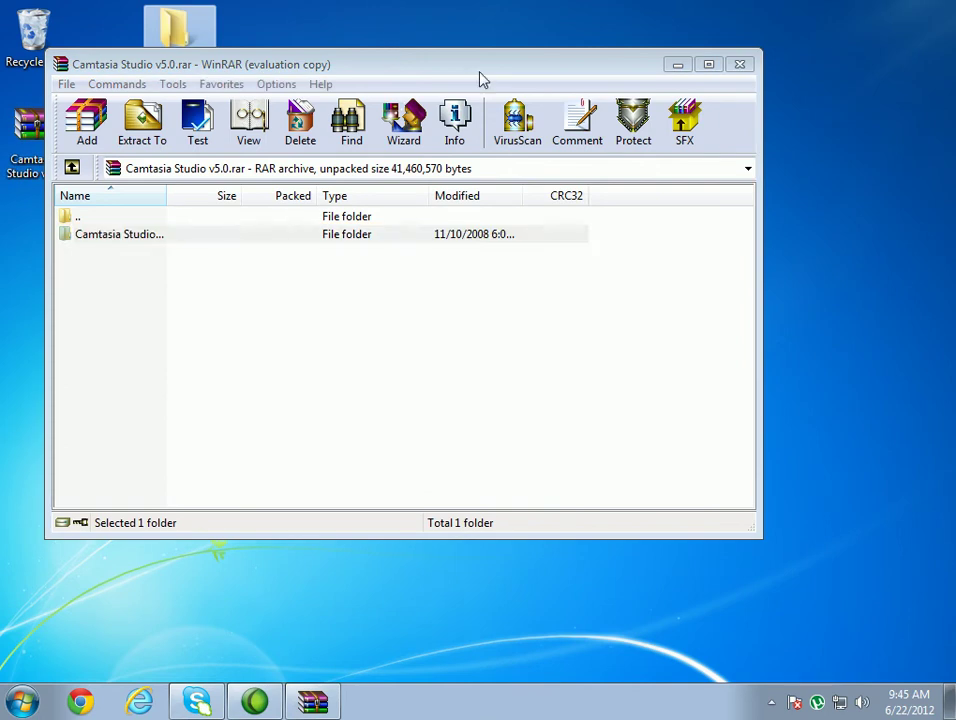
click(741, 66)
drag(198, 64, 58, 258)
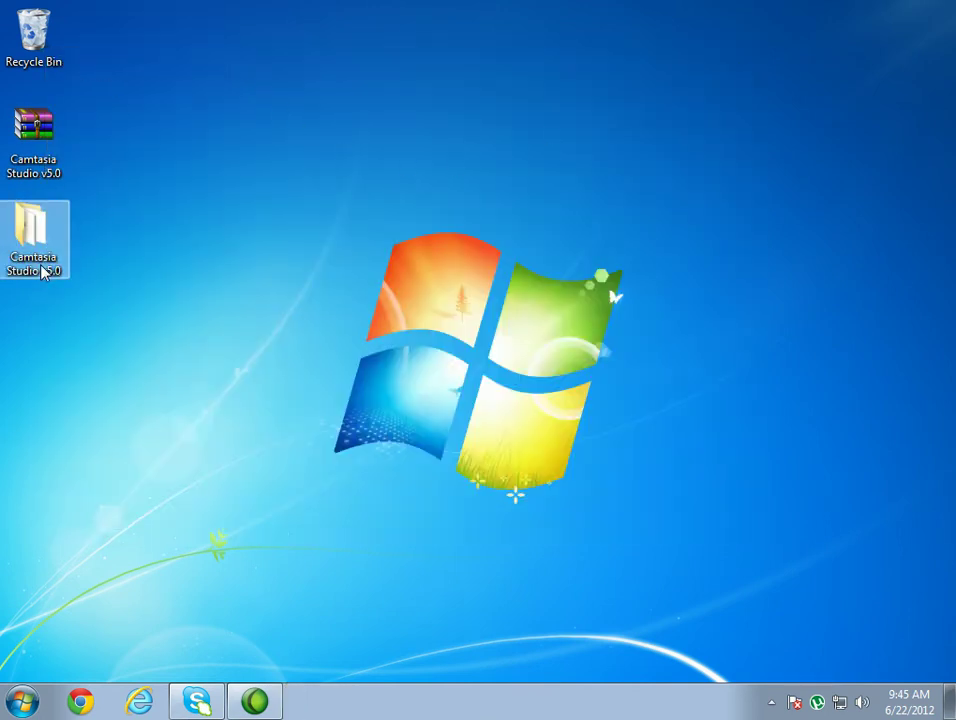
Run KeyGen from the extracted Camtasia Studio v5.0 folder, keep the Academic License type and move its window aside.
double_click(45, 250)
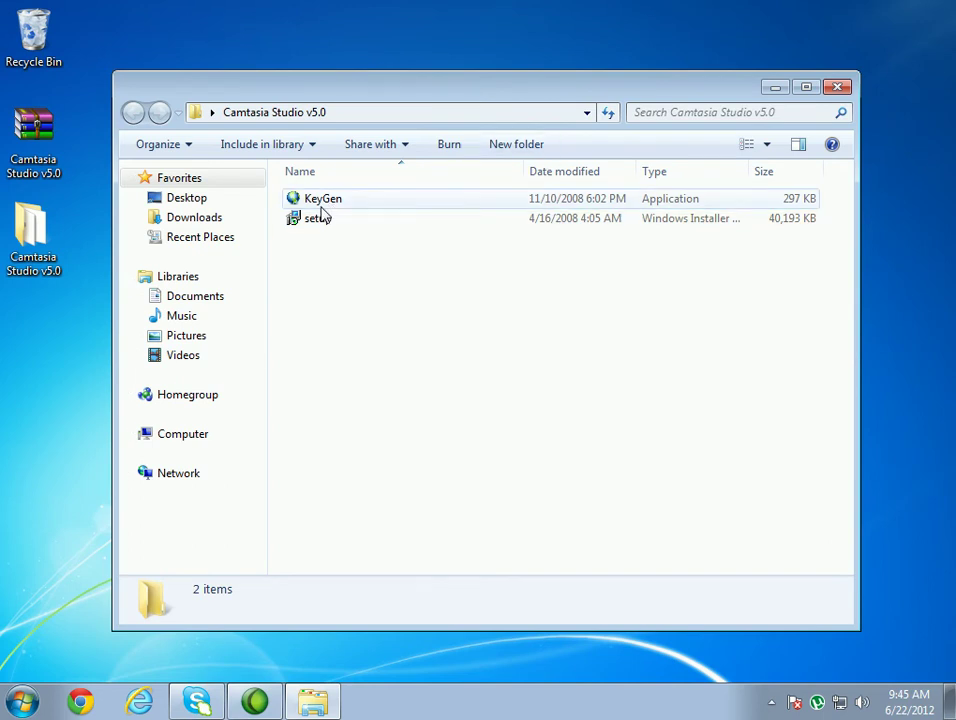
double_click(326, 204)
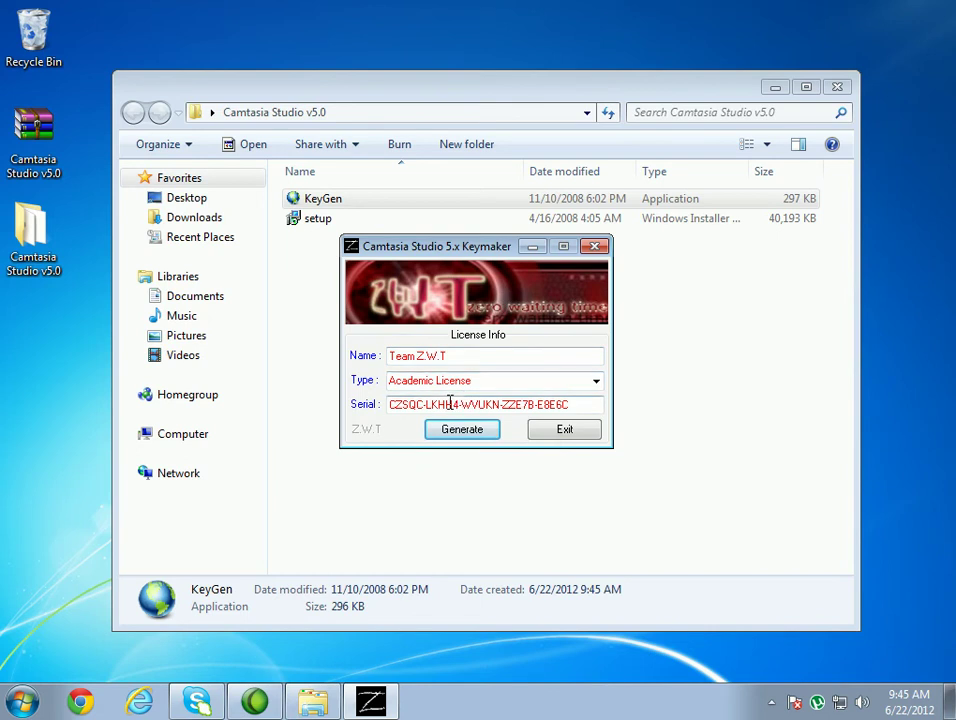
drag(593, 407, 386, 411)
click(595, 383)
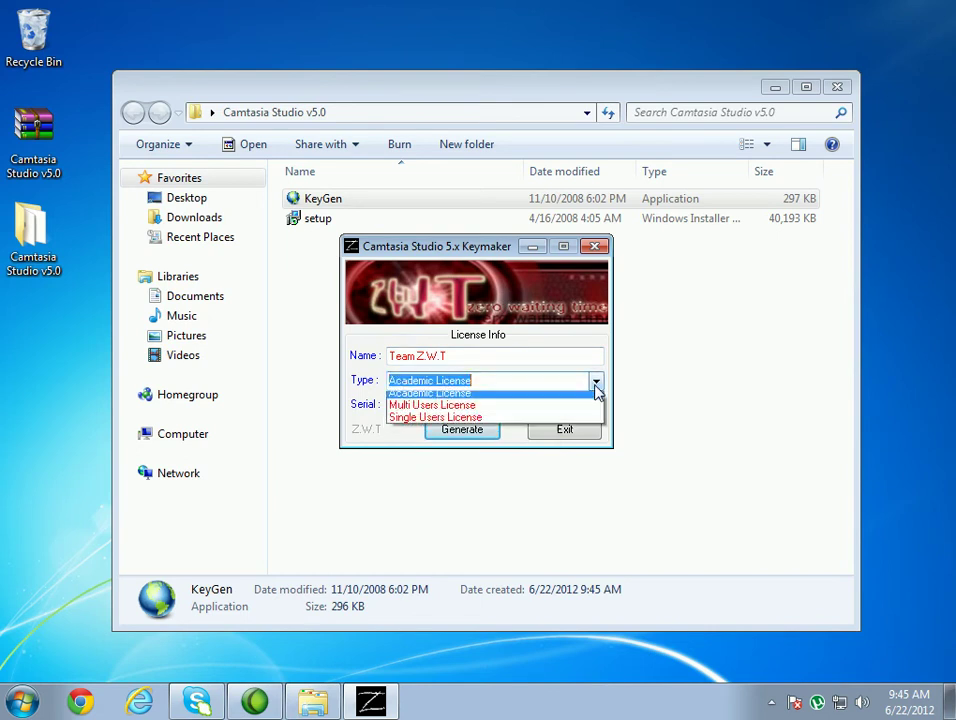
click(596, 390)
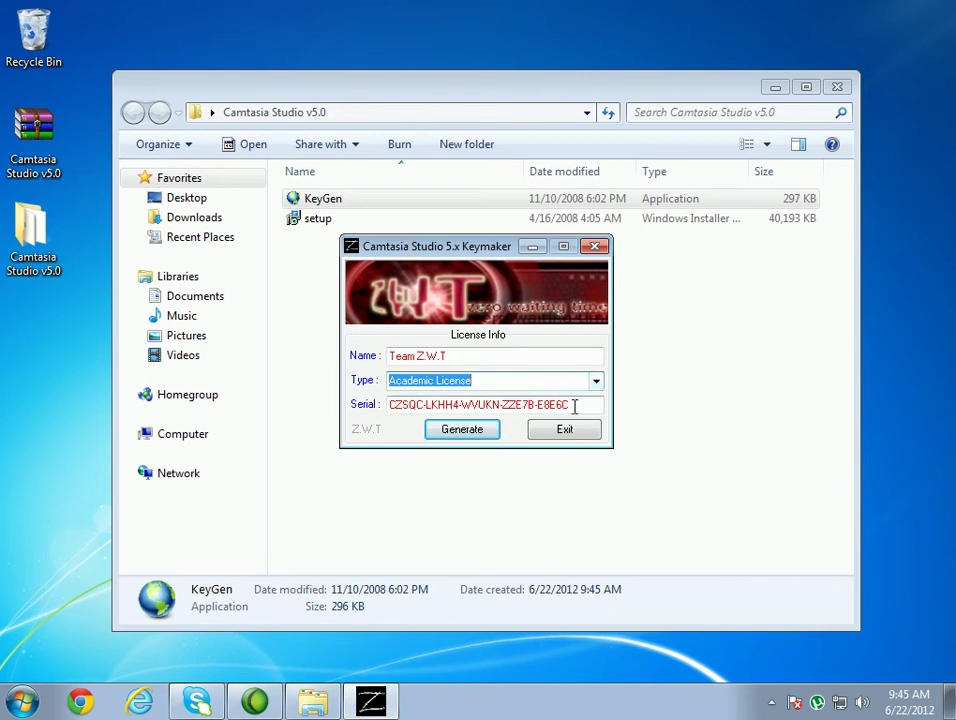
click(574, 404)
drag(492, 265, 322, 429)
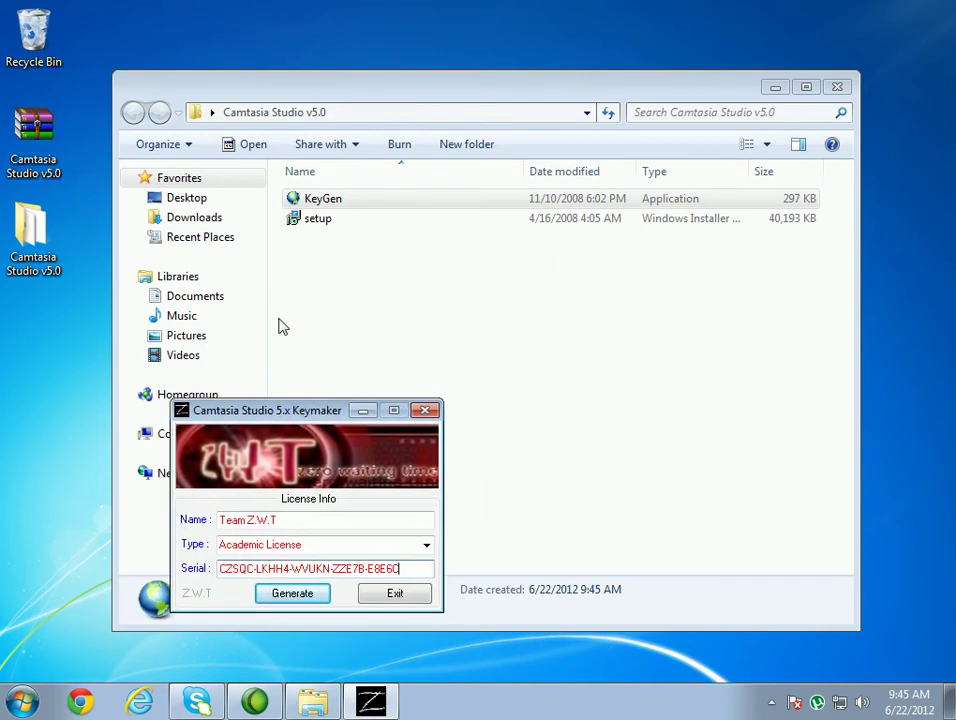
Run setup with the Modify option, accept the default feature selection and finish the Camtasia Studio 5 installation.
double_click(318, 221)
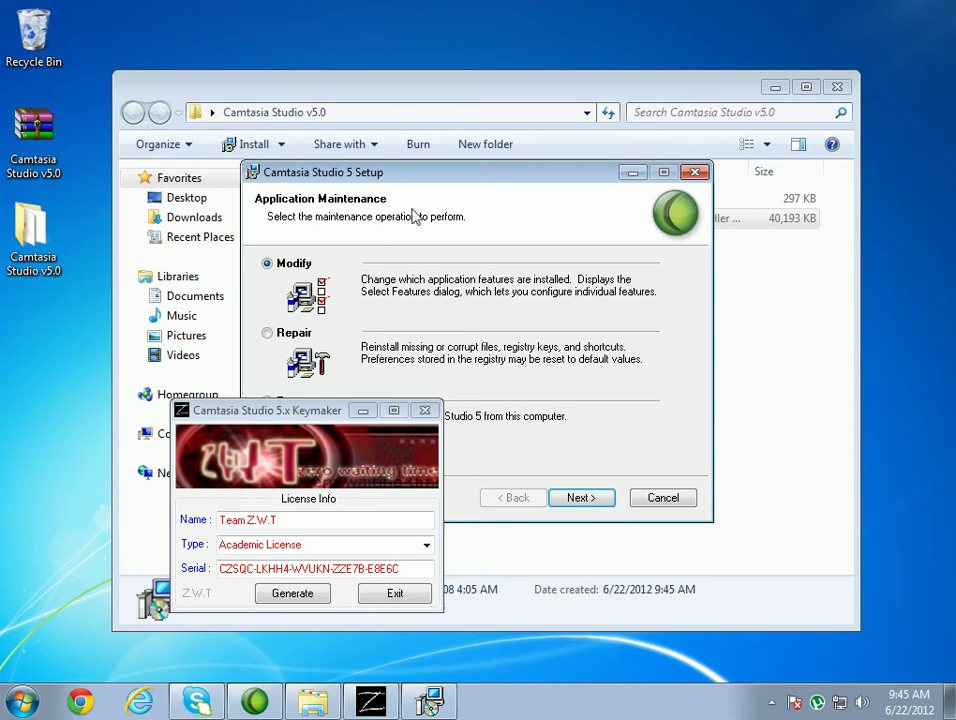
drag(415, 177, 558, 119)
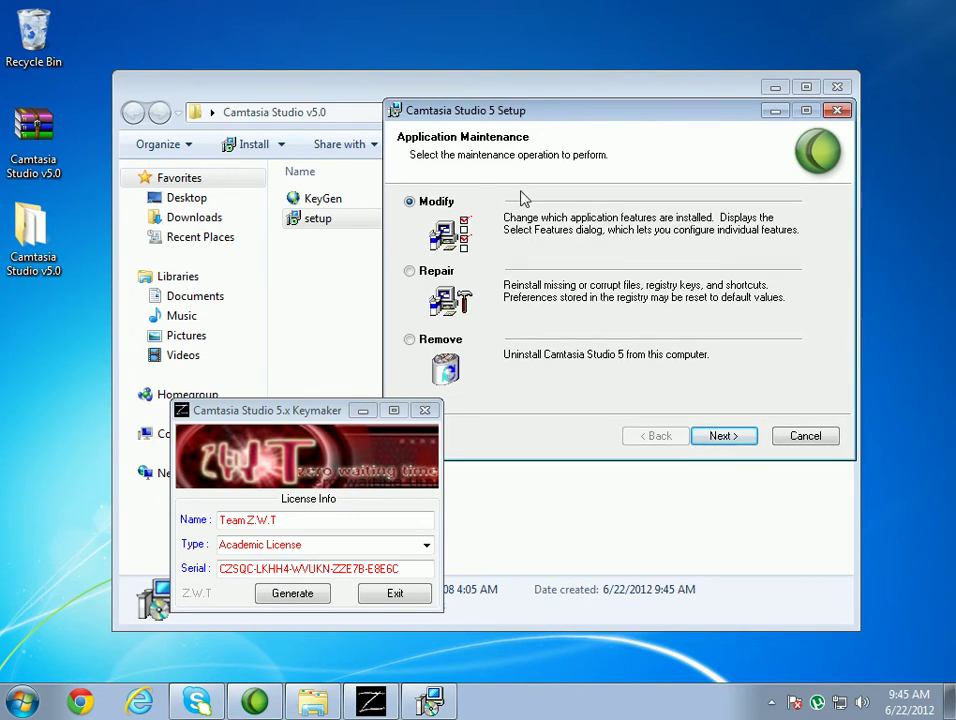
click(728, 440)
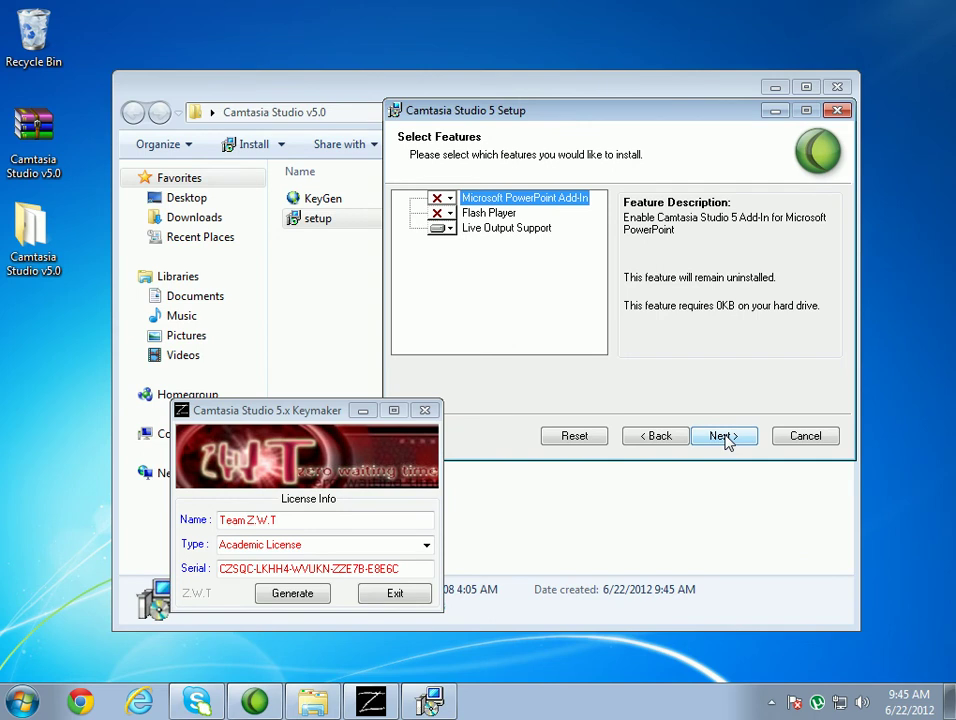
click(728, 440)
click(724, 437)
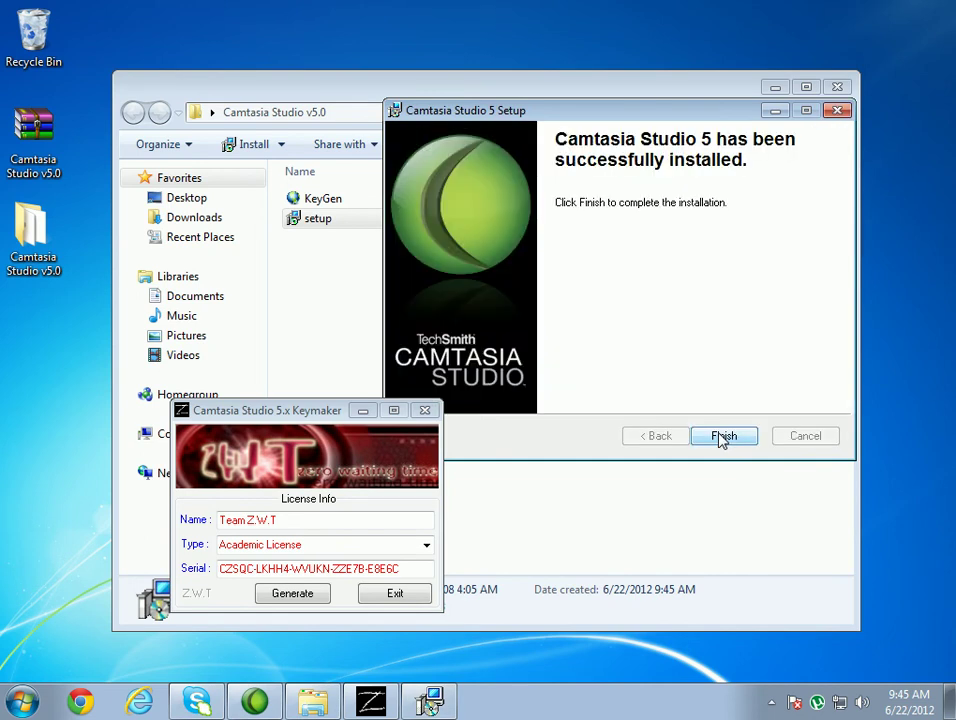
click(722, 437)
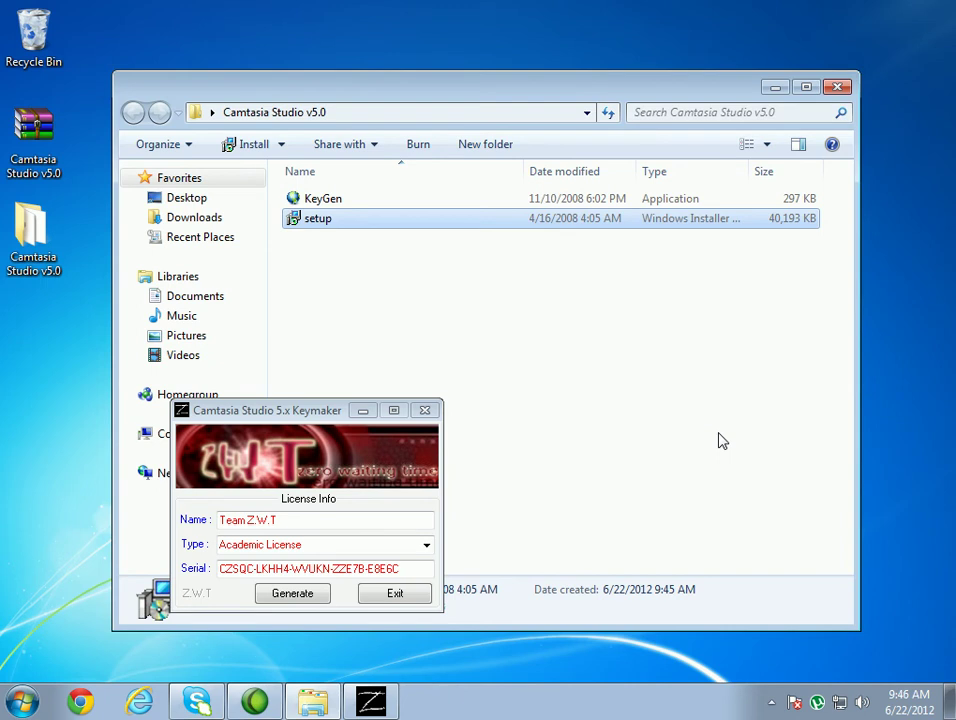
click(717, 441)
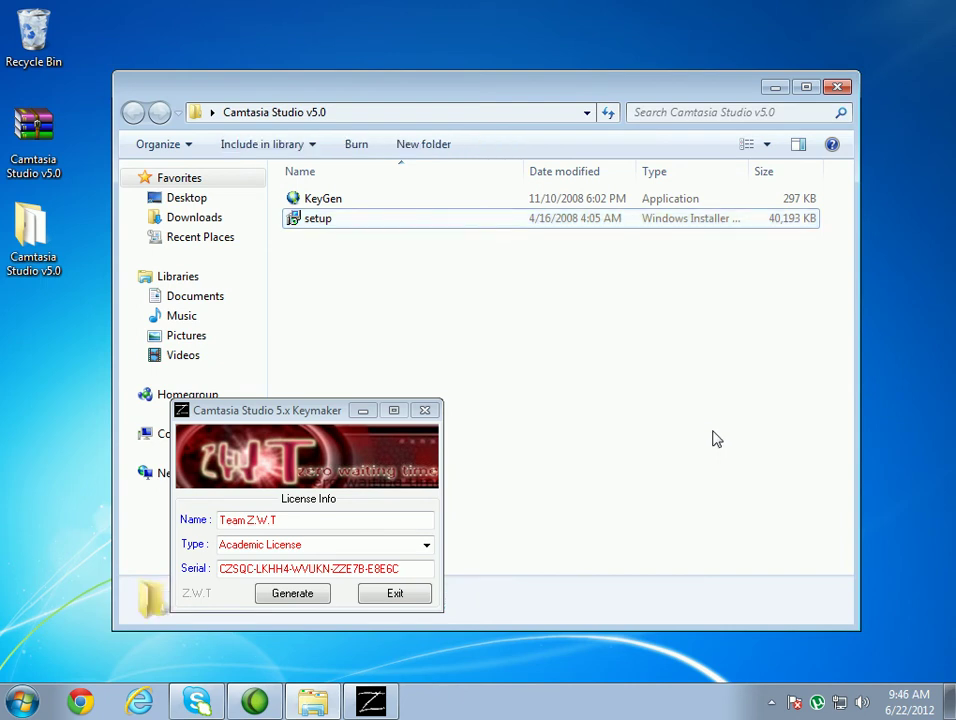
Copy the serial from the Keymaker, exit it and close the Camtasia Studio v5.0 folder.
click(372, 702)
click(372, 704)
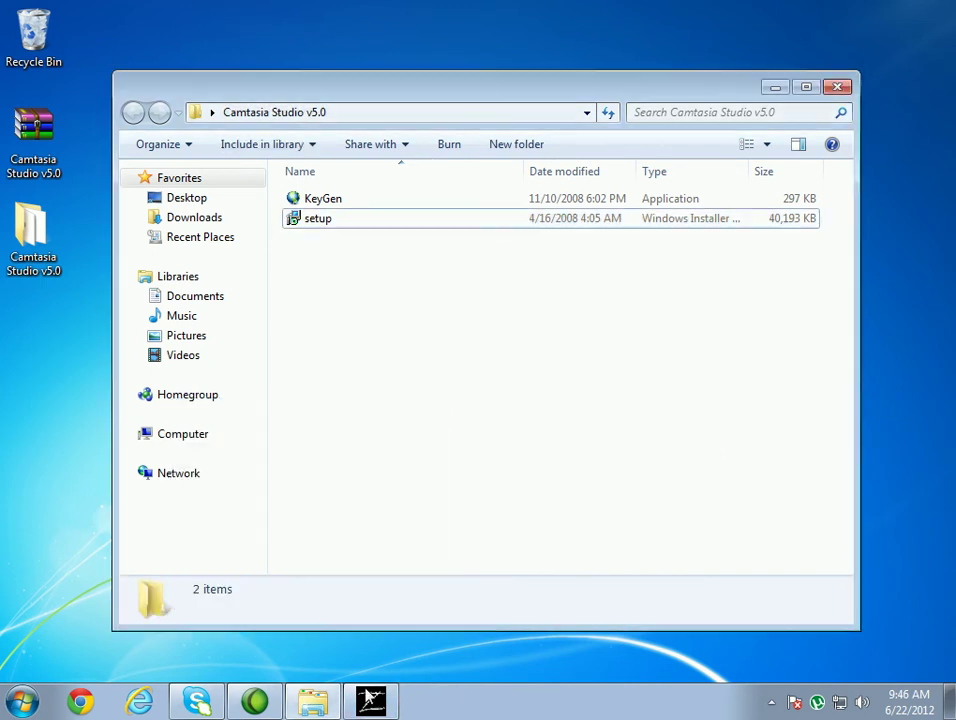
click(371, 702)
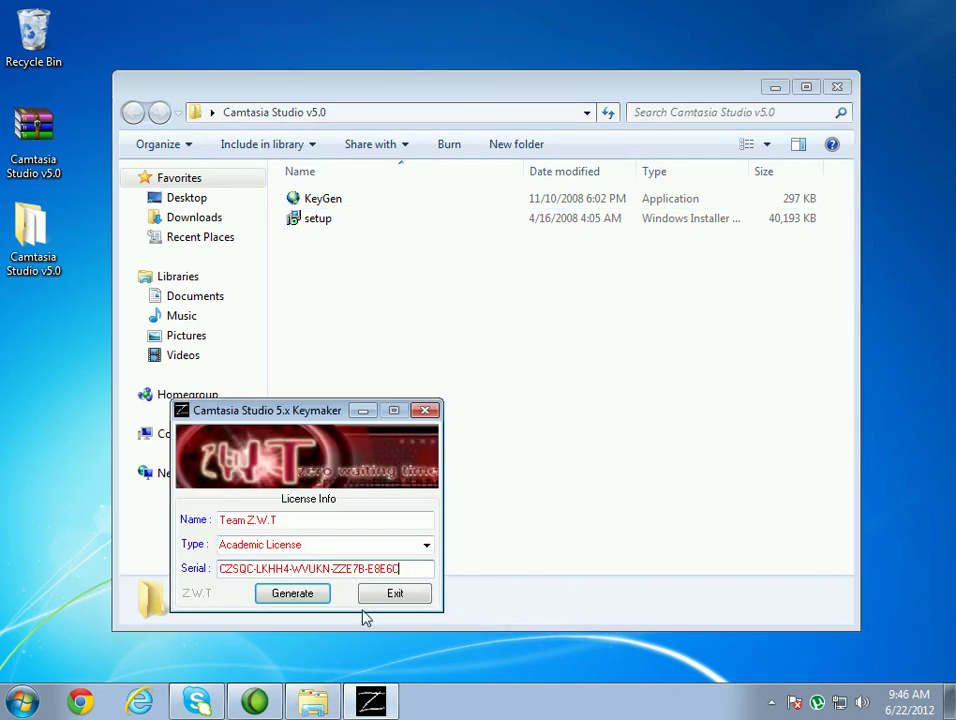
drag(404, 568, 224, 570)
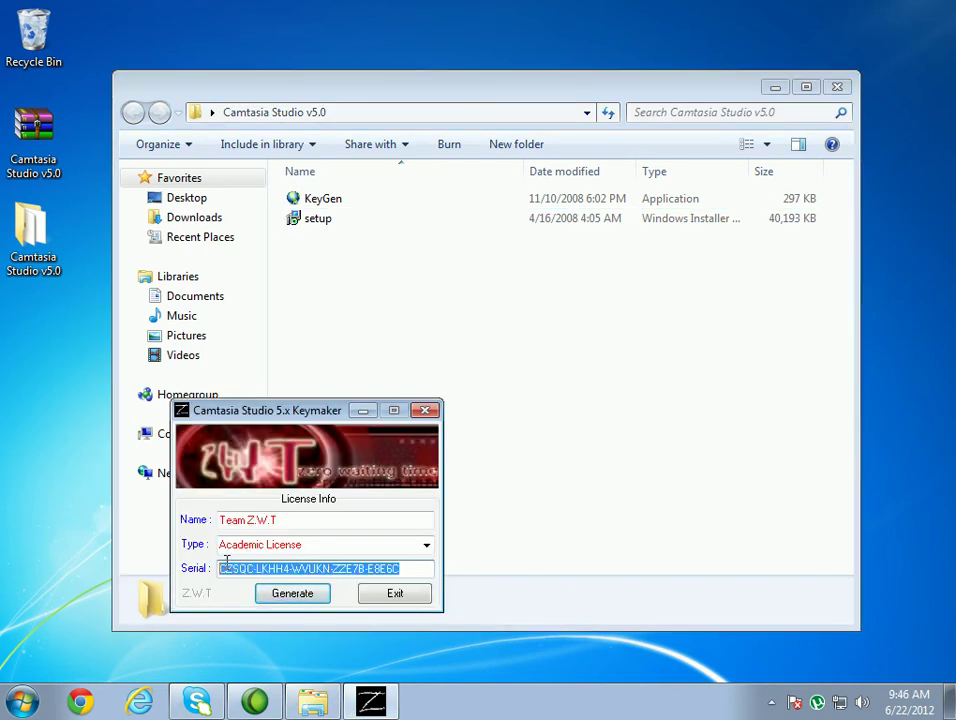
right_click(226, 568)
click(280, 362)
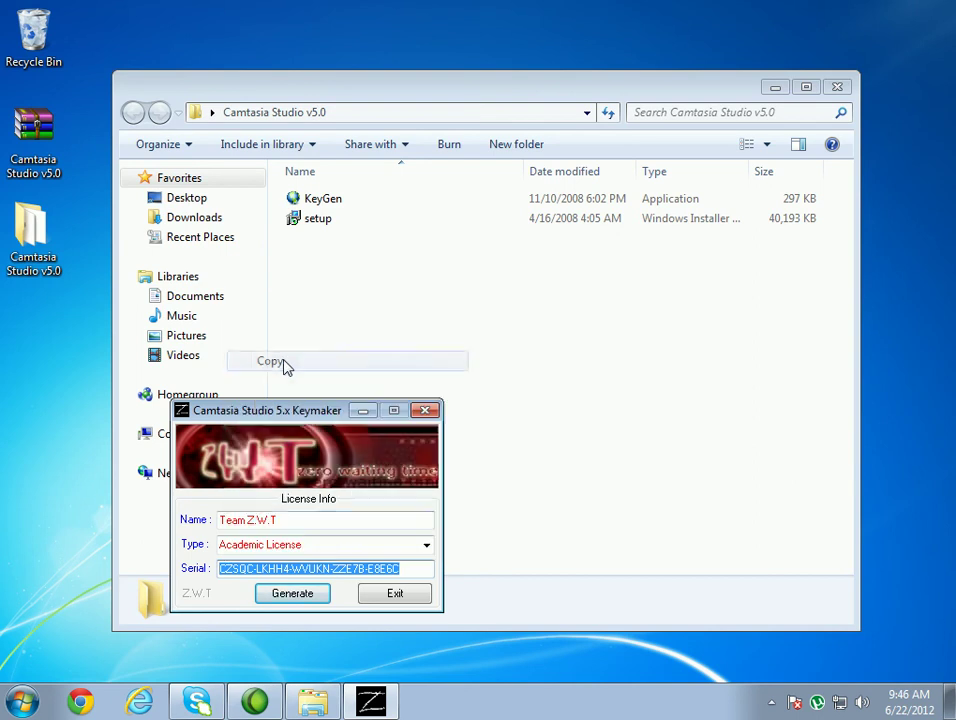
click(392, 594)
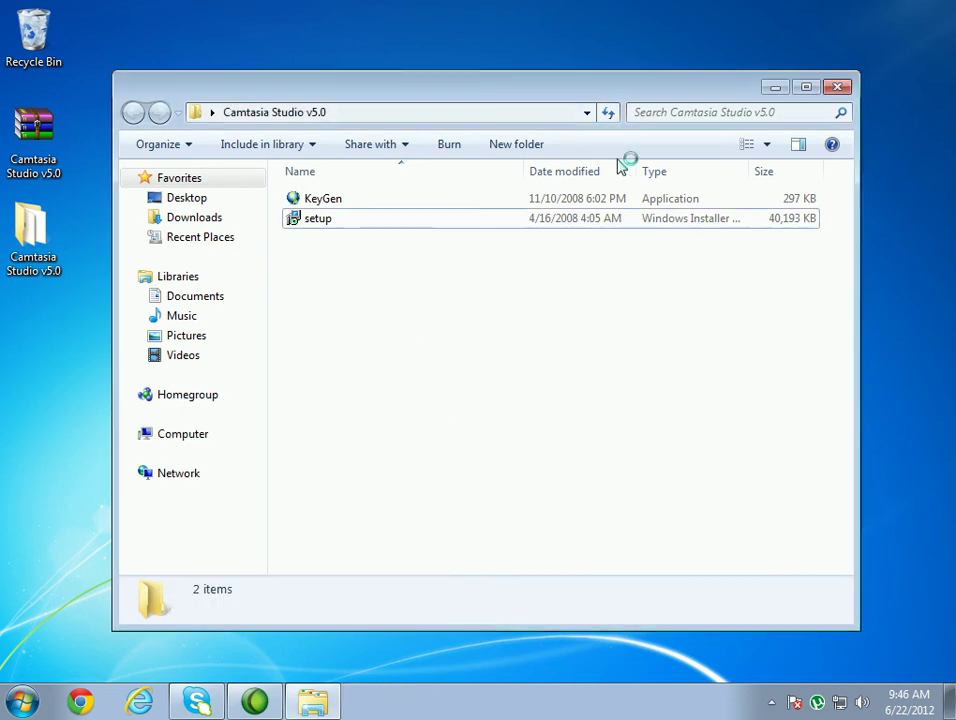
click(840, 88)
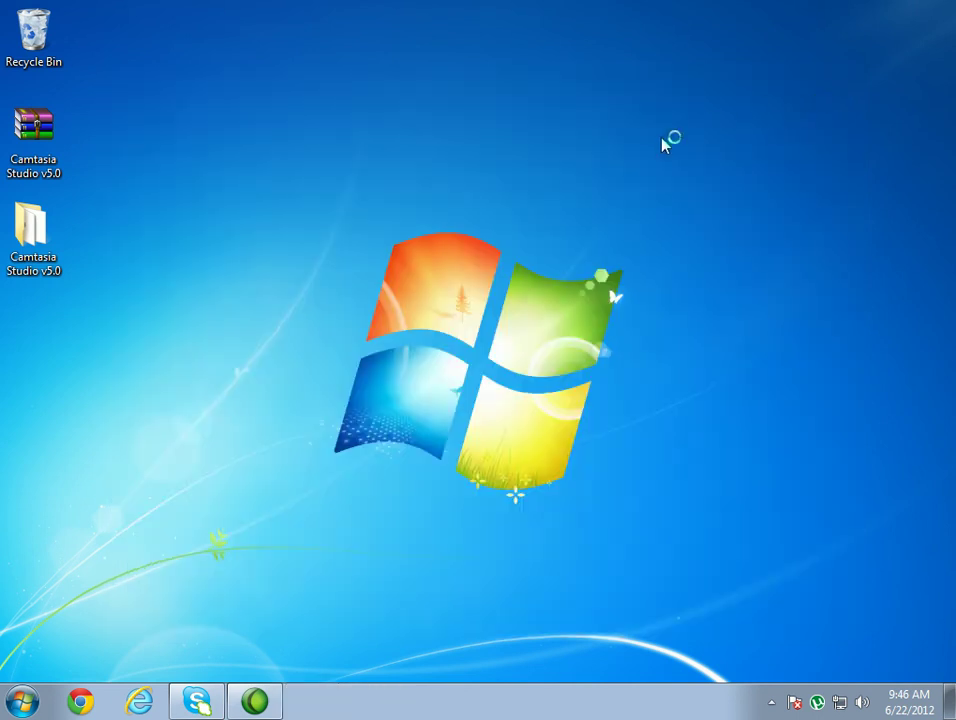
Open the Camtasia Studio window, bring up the Camtasia Recorder to view its recording controls, and minimize the recorder.
click(240, 700)
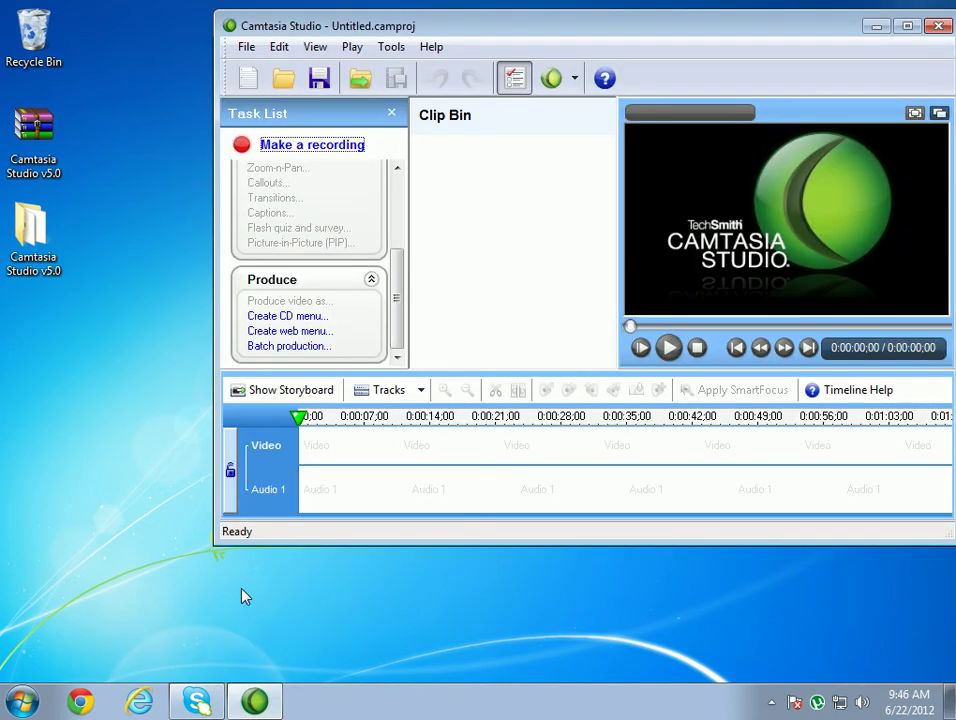
click(312, 146)
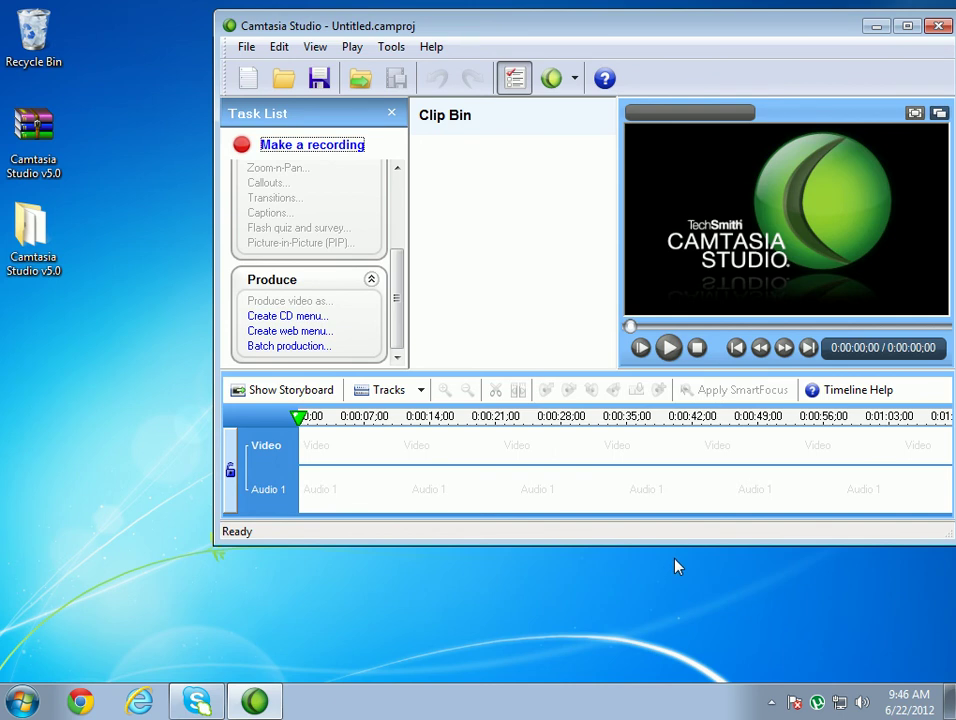
click(773, 700)
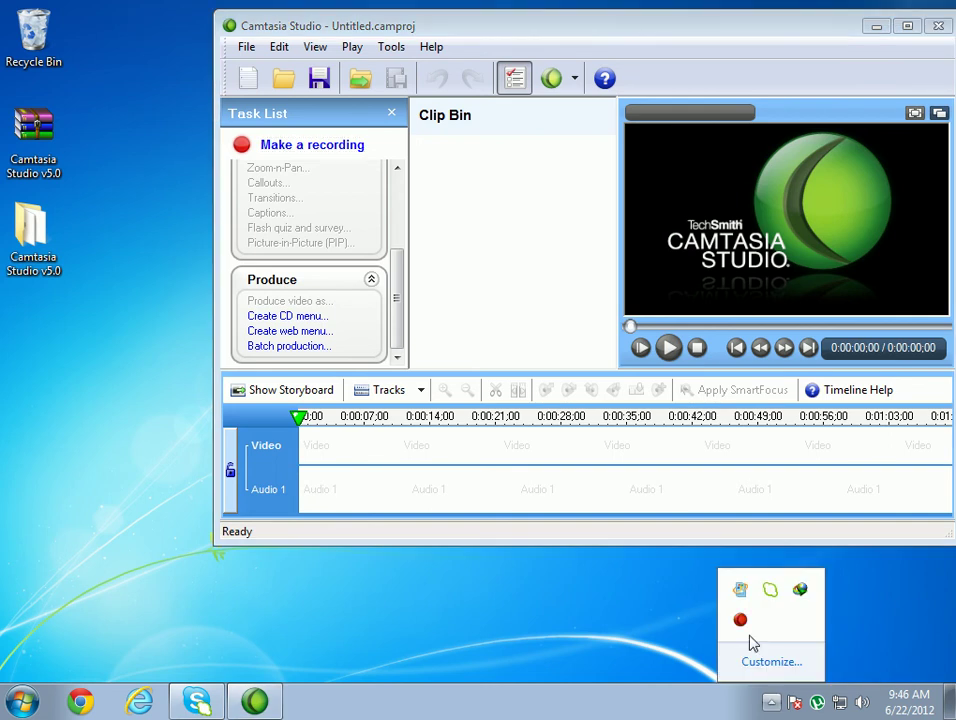
click(739, 620)
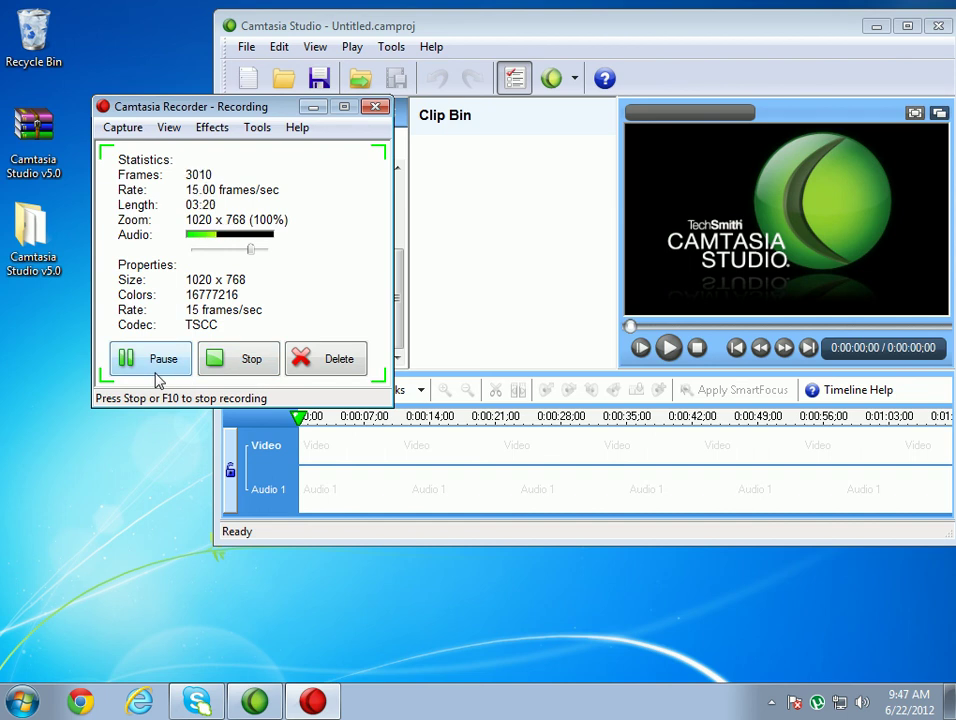
click(316, 108)
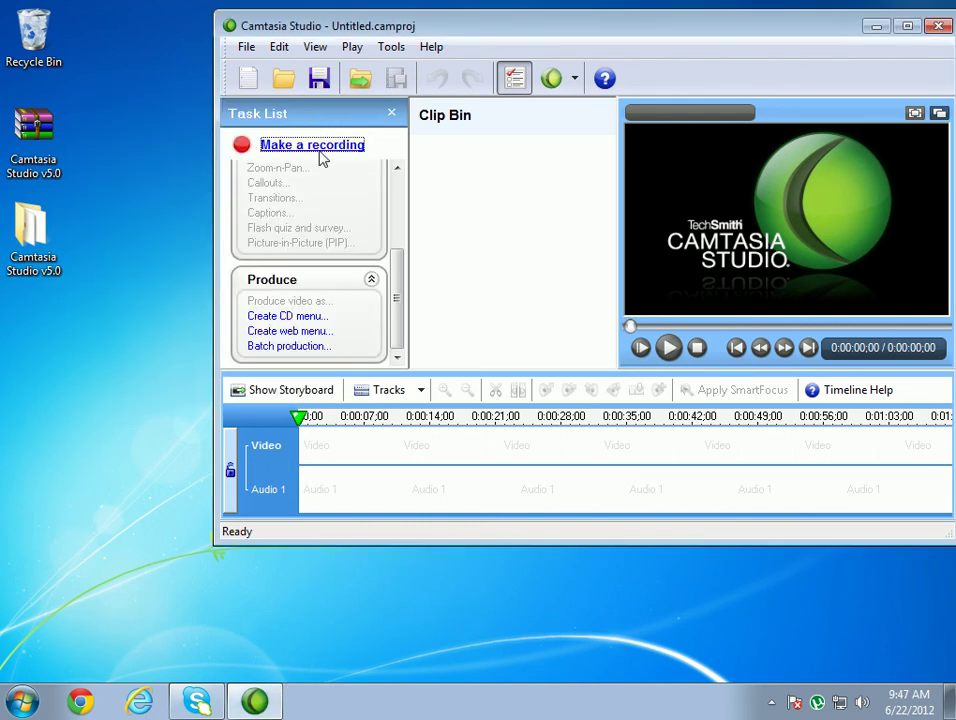
Look through the task list and switch to the storyboard view and back to the timeline.
scroll(380, 250, up, 3)
scroll(384, 215, down, 2)
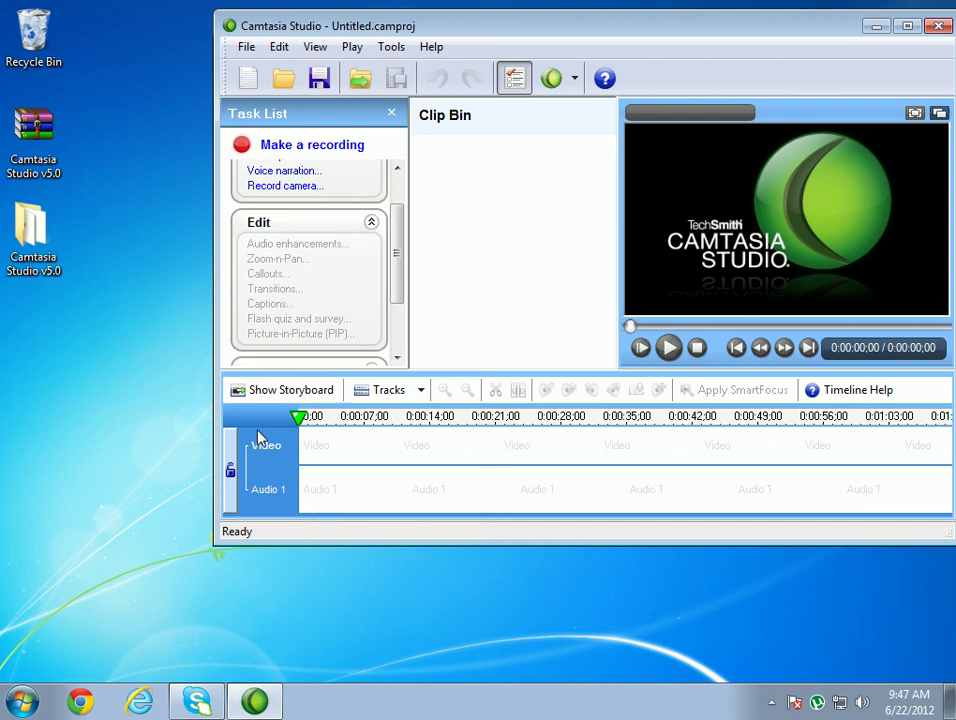
click(252, 392)
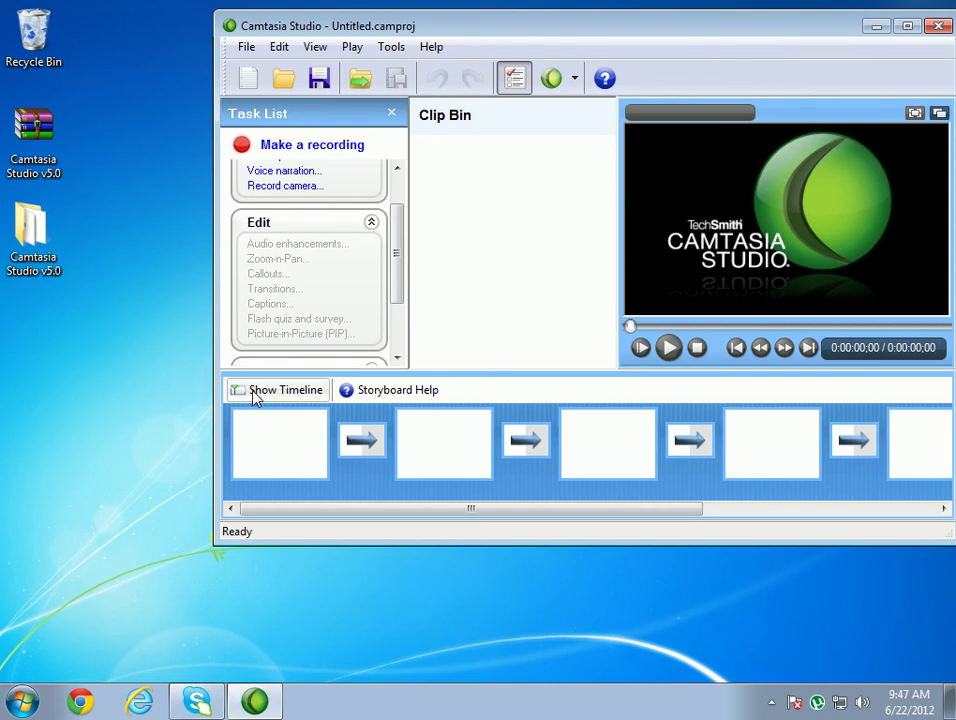
click(255, 392)
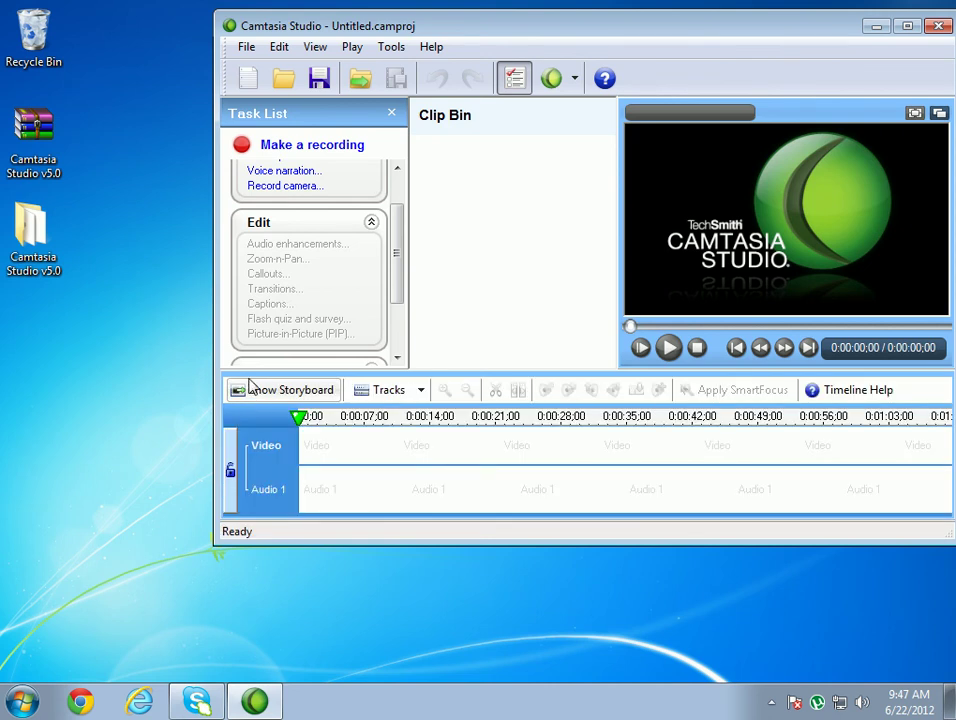